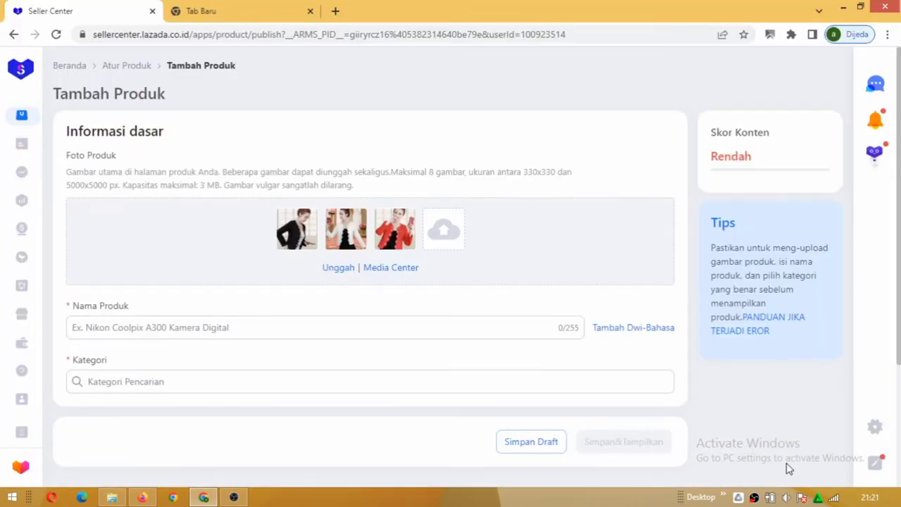
Enter the product name "Blazer wanita terbaru cod baju blezer kerja gaya korea jaket cewek cewe kualitas import".
{"action": "left_click", "coordinate": [174, 328]}
{"action": "type", "text": "Blaze"}
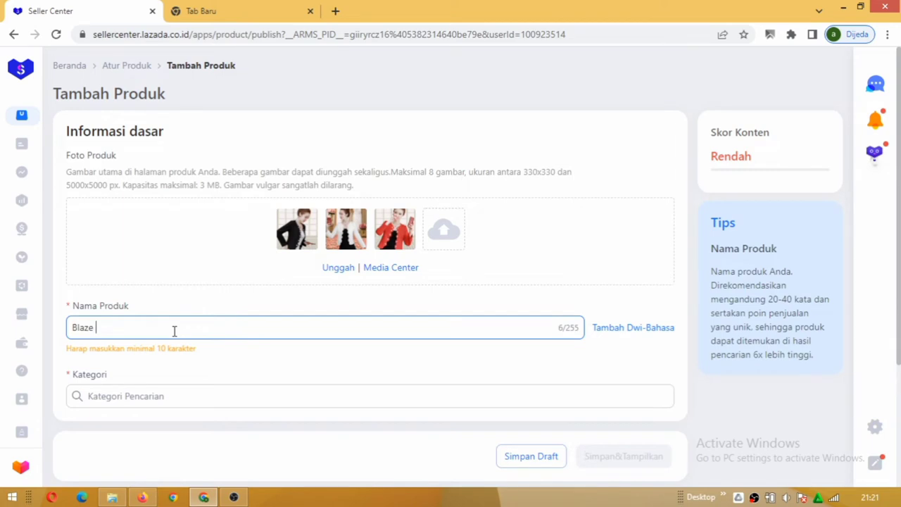
{"action": "type", "text": "r wanita terbaru"}
{"action": "left_click", "coordinate": [94, 328]}
{"action": "type", "text": "r"}
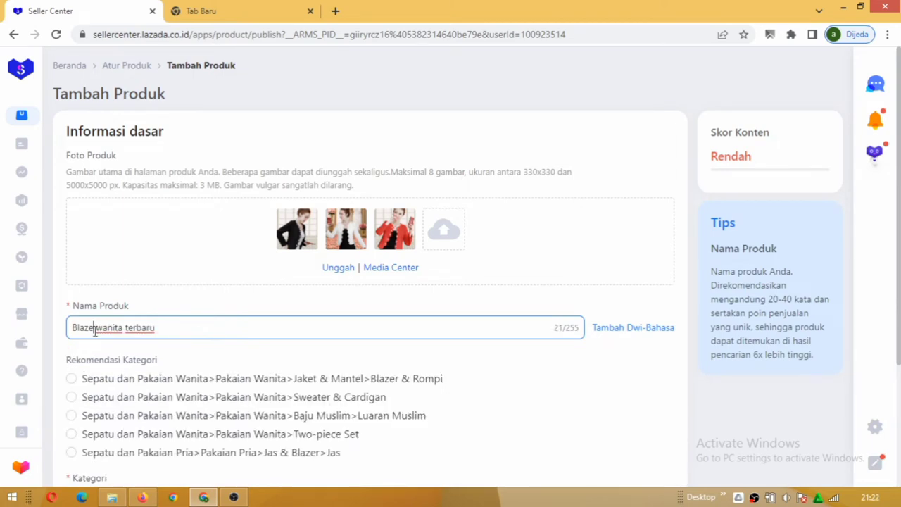
{"action": "left_click", "coordinate": [174, 328]}
{"action": "type", "text": "cod baju "}
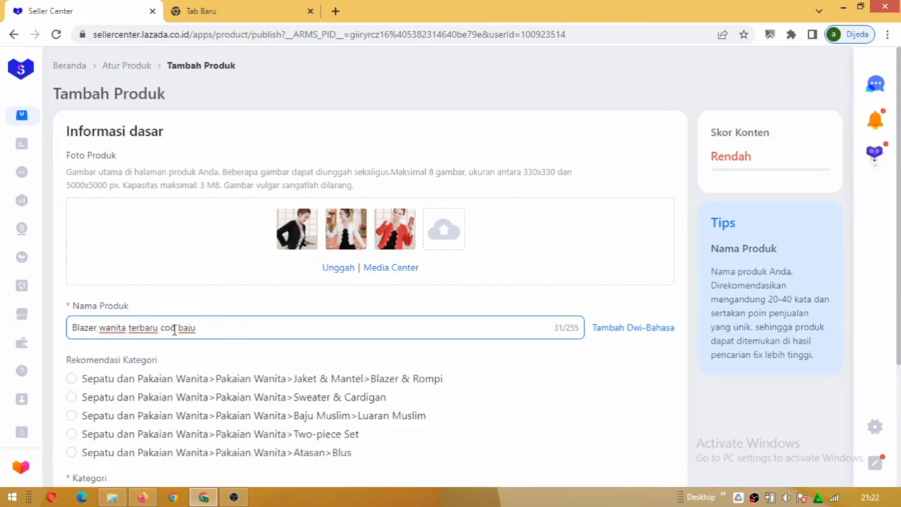
{"action": "type", "text": "blezer kerja gaya korea"}
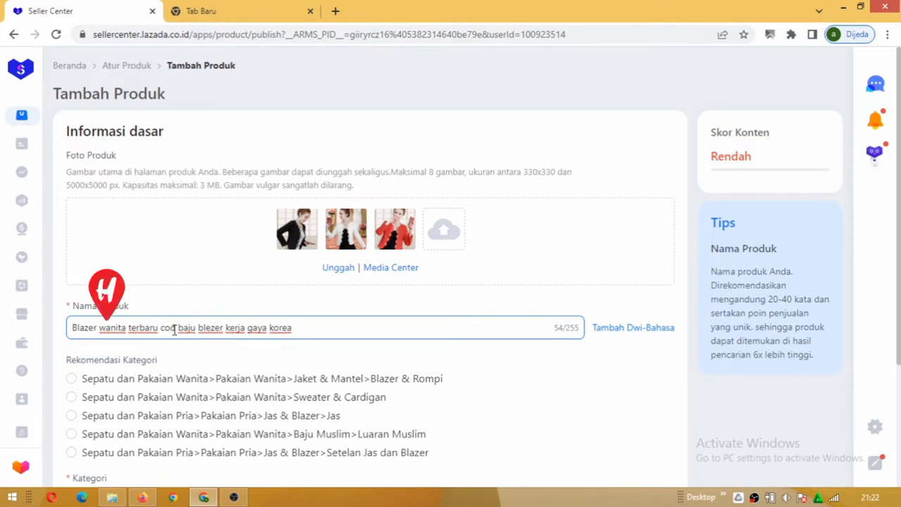
{"action": "type", "text": " jaket "}
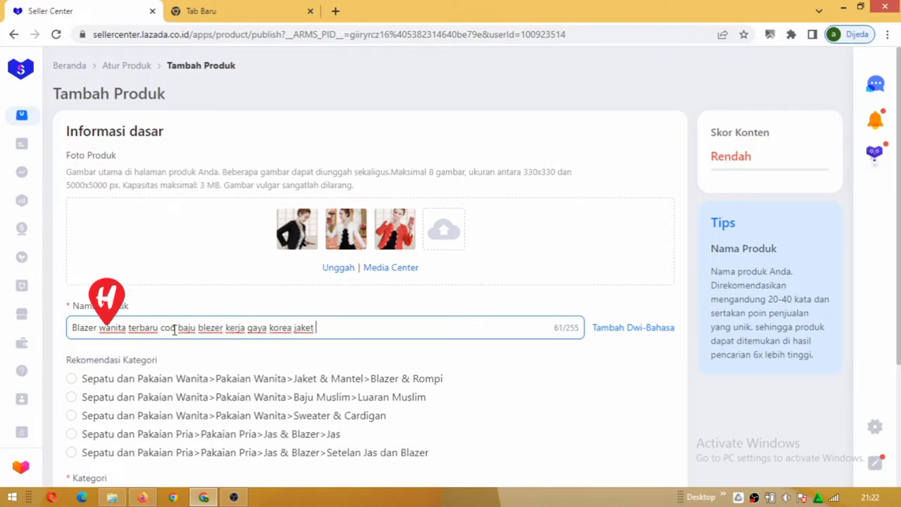
{"action": "type", "text": "kualitas import"}
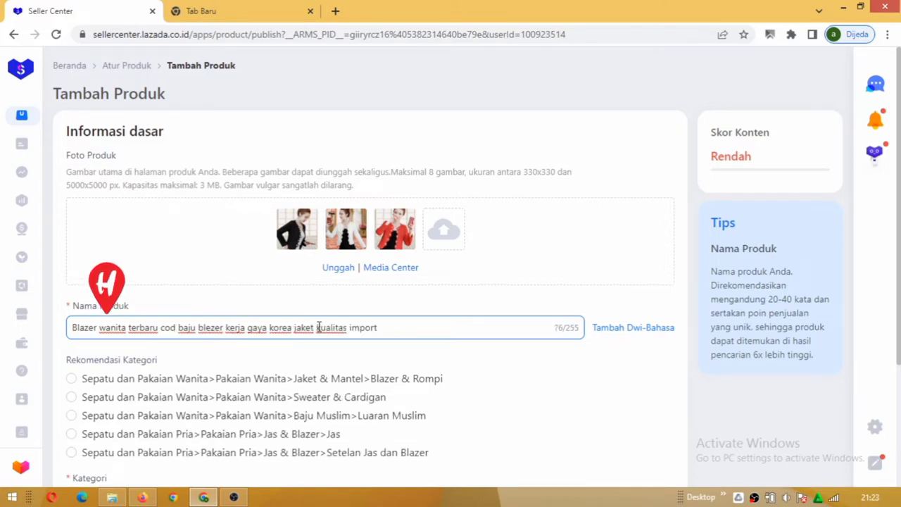
{"action": "left_click", "coordinate": [317, 327]}
{"action": "type", "text": "cewek cewe"}
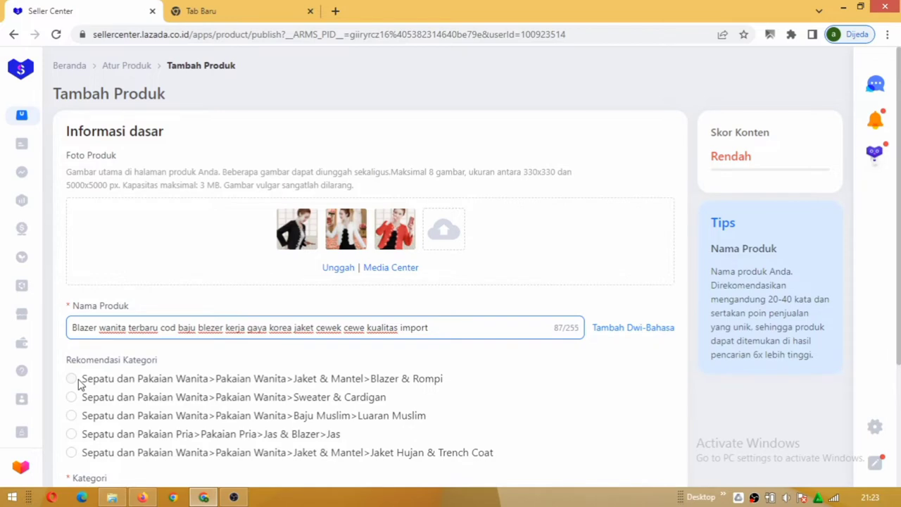
In the product specifications, set the brand to No Brand and the jacket closure type to Tombol-Atas.
{"action": "scroll", "coordinate": [126, 316], "scroll_direction": "down", "scroll_amount": 8}
{"action": "left_click", "coordinate": [177, 228]}
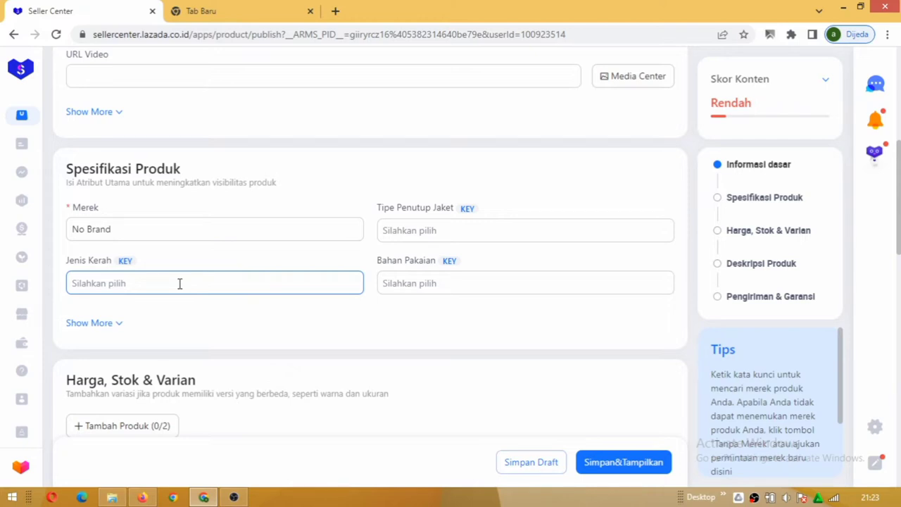
{"action": "mouse_move", "coordinate": [895, 156]}
{"action": "left_mouse_down"}
{"action": "mouse_move", "coordinate": [893, 195]}
{"action": "mouse_move", "coordinate": [894, 169]}
{"action": "left_mouse_up"}
{"action": "left_click", "coordinate": [565, 179]}
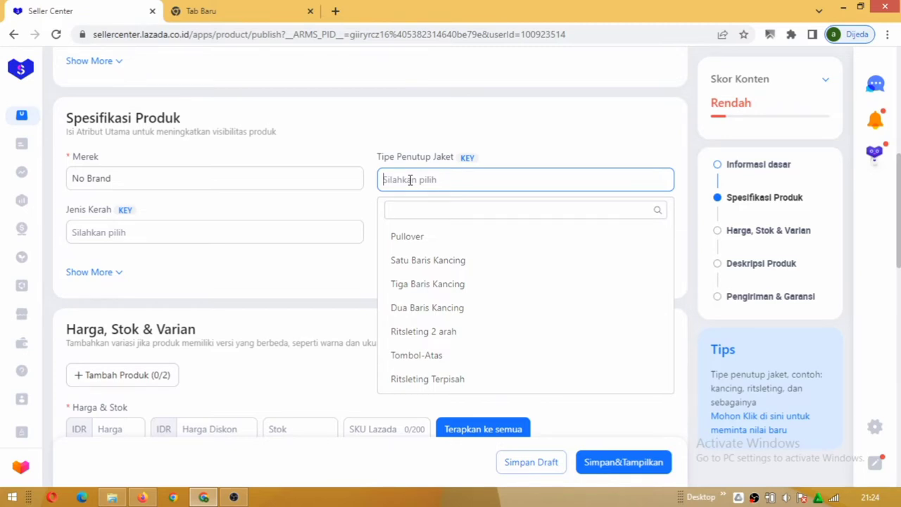
{"action": "left_click", "coordinate": [416, 355]}
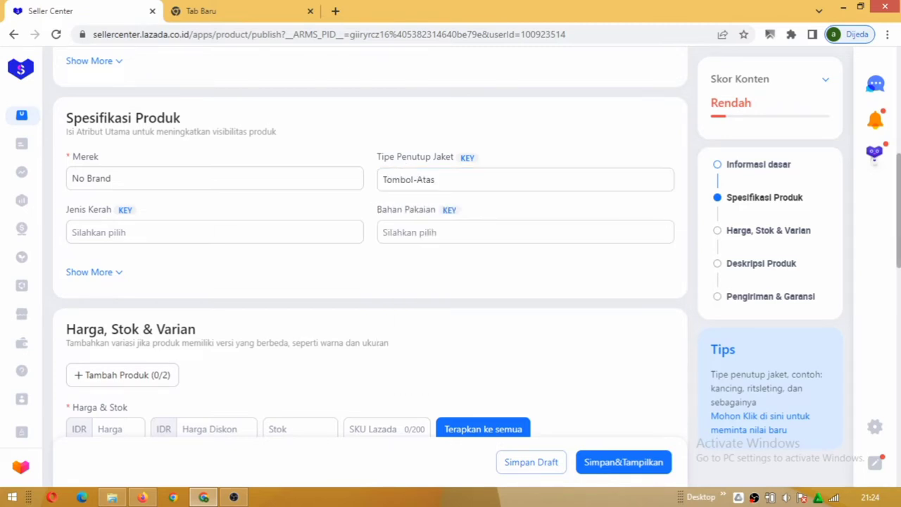
Add a first variant named Warna with the option Hitam and start a second colour option.
{"action": "scroll", "coordinate": [446, 216], "scroll_direction": "down", "scroll_amount": 3}
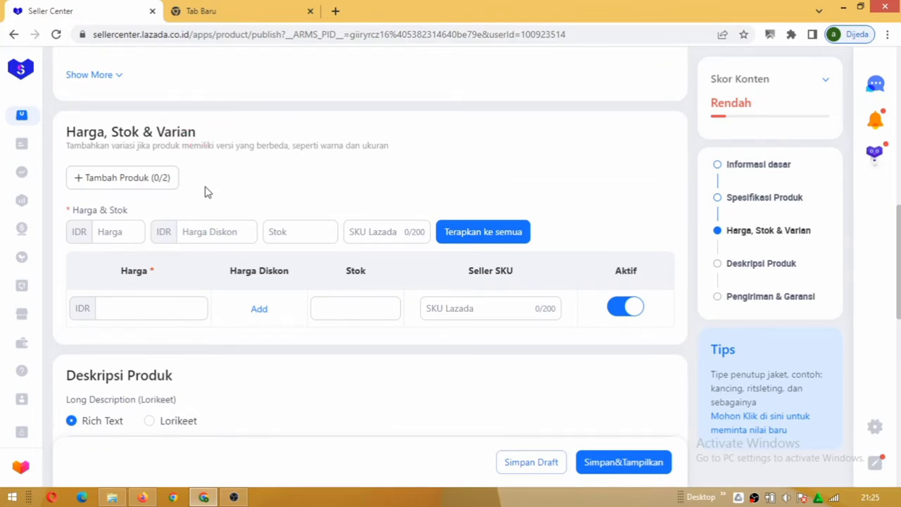
{"action": "left_click", "coordinate": [143, 181]}
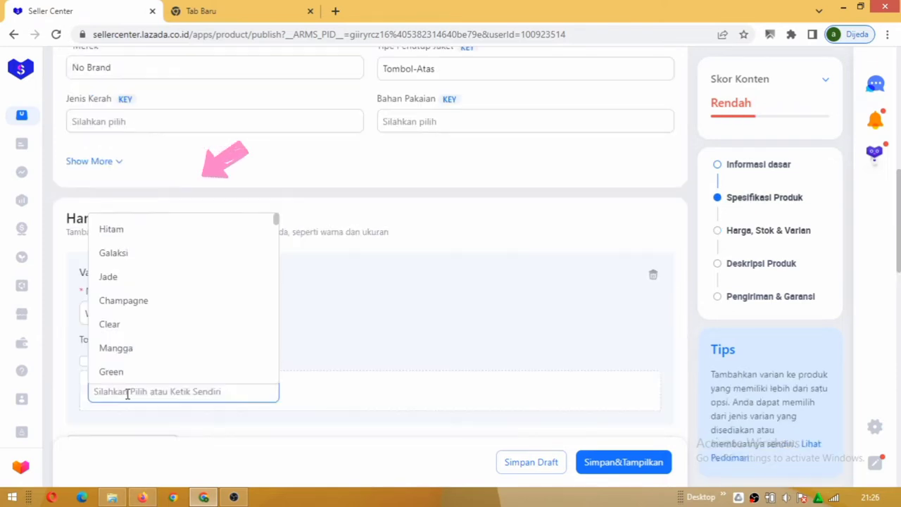
{"action": "left_click", "coordinate": [111, 229]}
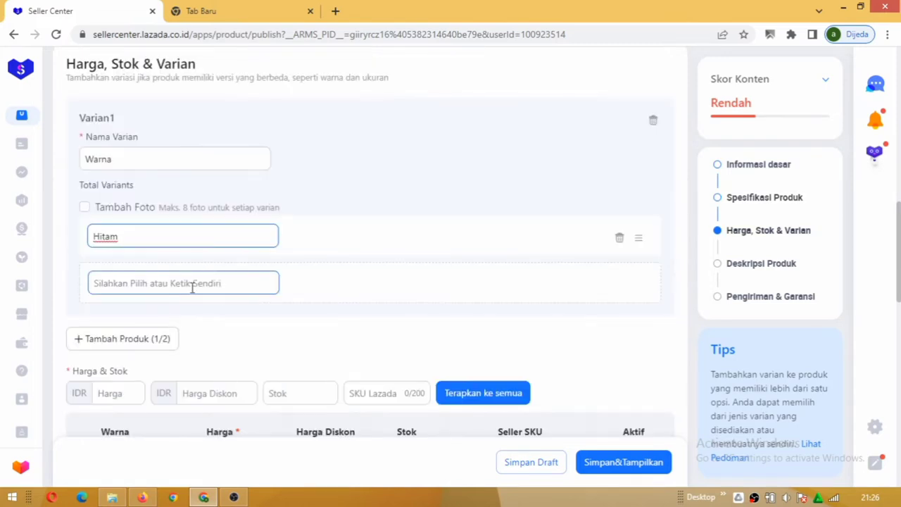
{"action": "left_click", "coordinate": [192, 285]}
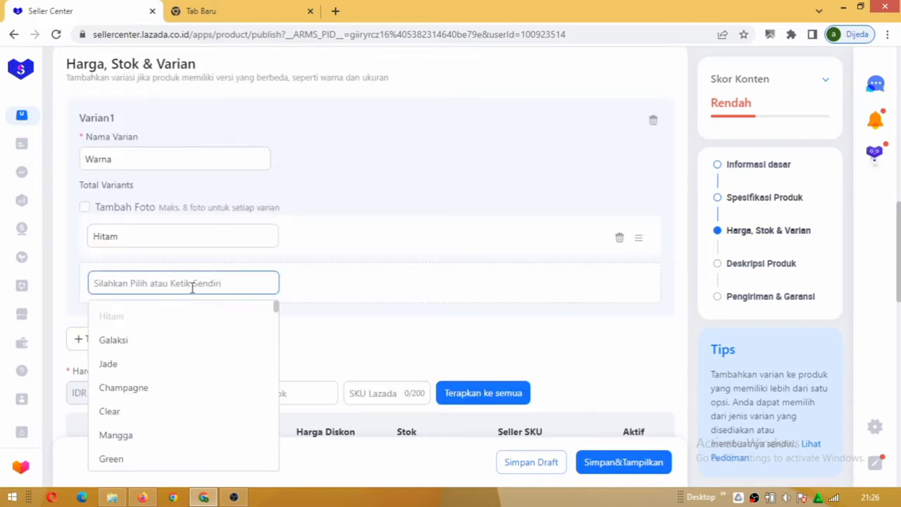
{"action": "type", "text": "puti"}
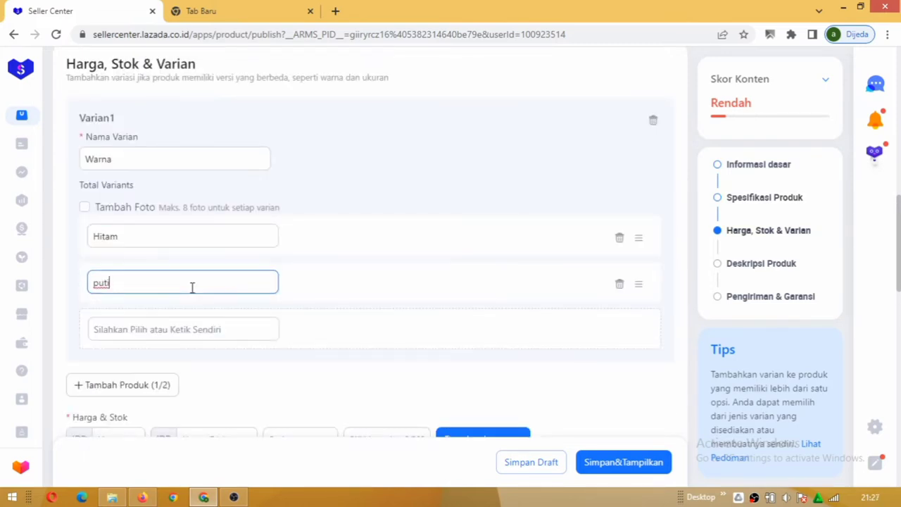
{"action": "key", "text": "BackSpace"}
{"action": "key", "text": "BackSpace"}
{"action": "key", "text": "BackSpace"}
{"action": "key", "text": "BackSpace"}
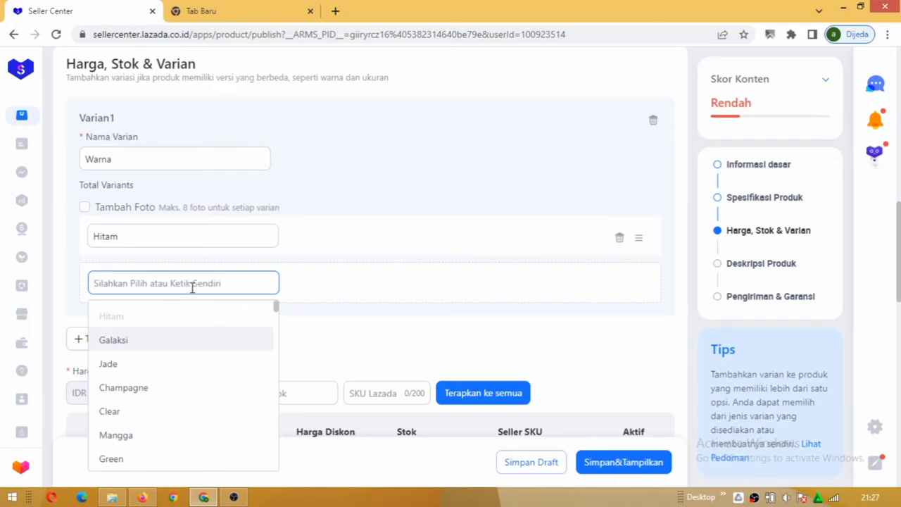
Add White and Red as further colour options of the Warna variant.
{"action": "left_click", "coordinate": [115, 342]}
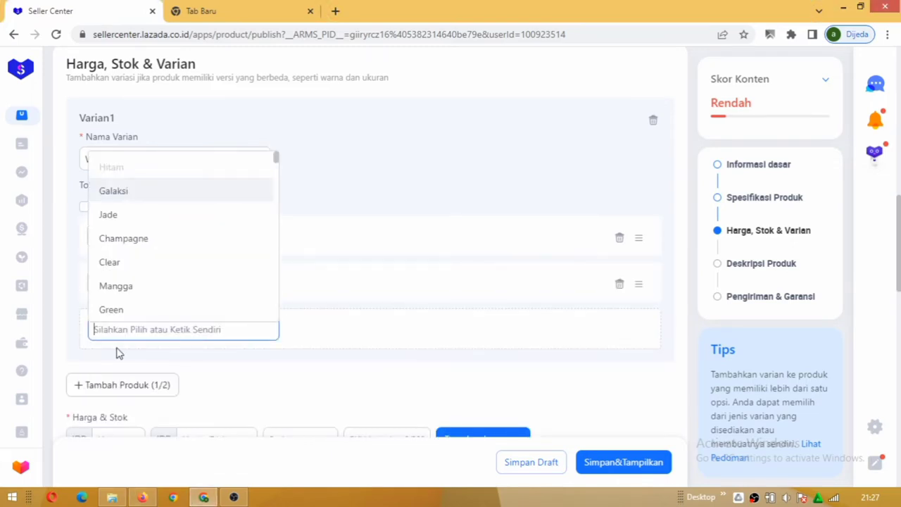
{"action": "left_click", "coordinate": [372, 127]}
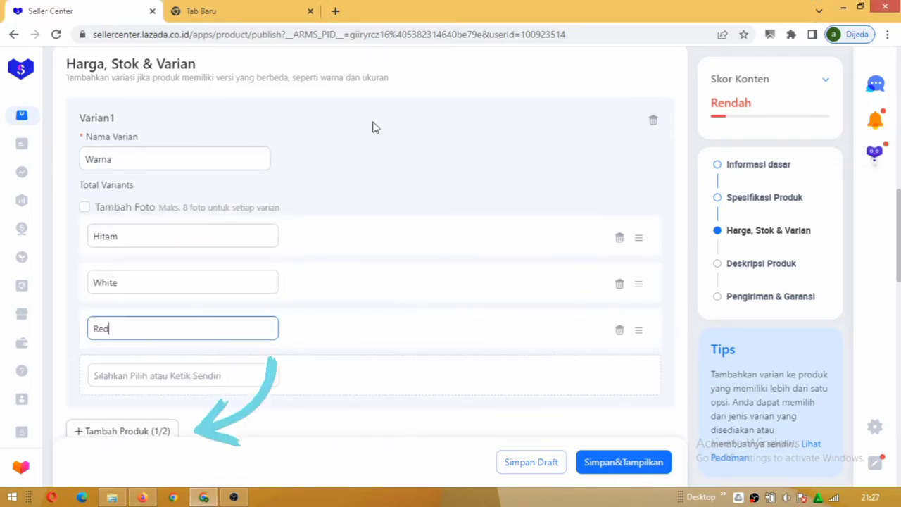
Set up a second variant named Ukuran on the Int size scale with the sizes M|L and XL.
{"action": "scroll", "coordinate": [145, 277], "scroll_direction": "down", "scroll_amount": 2}
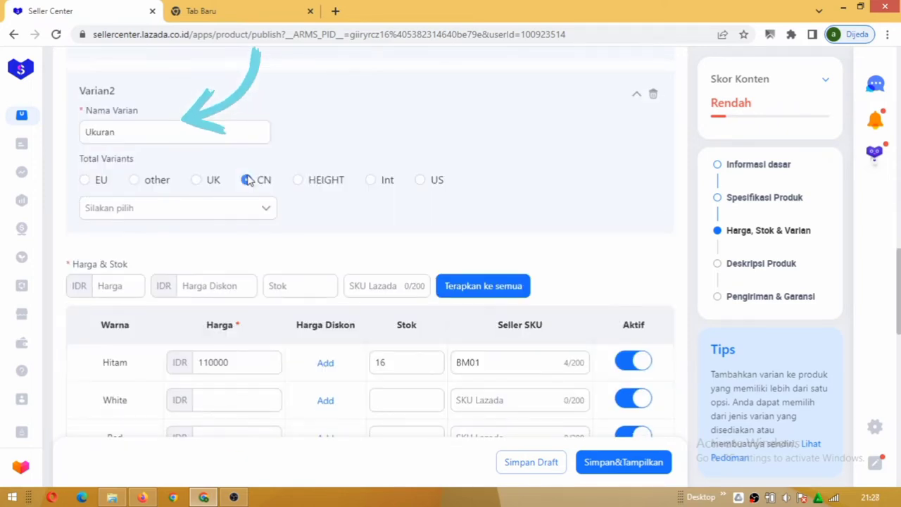
{"action": "left_click", "coordinate": [270, 211]}
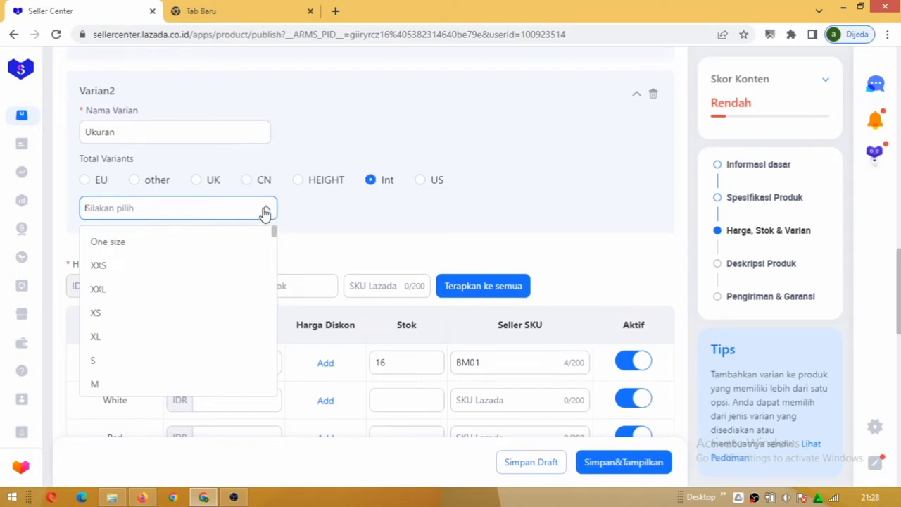
{"action": "left_click", "coordinate": [264, 208]}
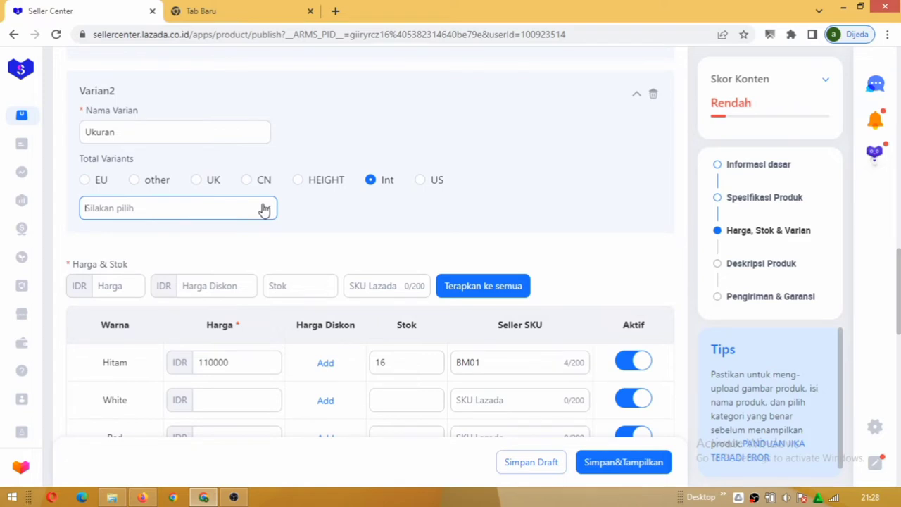
{"action": "left_click", "coordinate": [264, 209]}
{"action": "left_click", "coordinate": [98, 266]}
{"action": "type", "text": "m"}
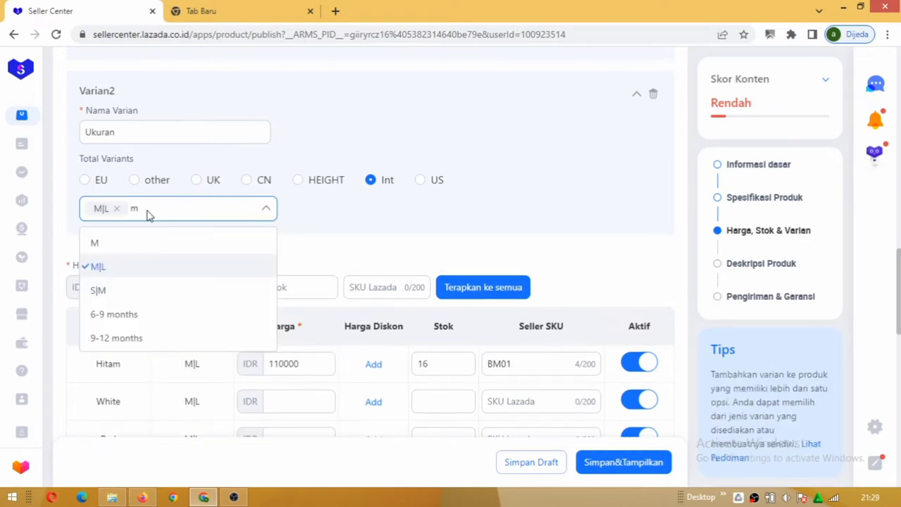
{"action": "key", "text": "BackSpace"}
{"action": "type", "text": "XL"}
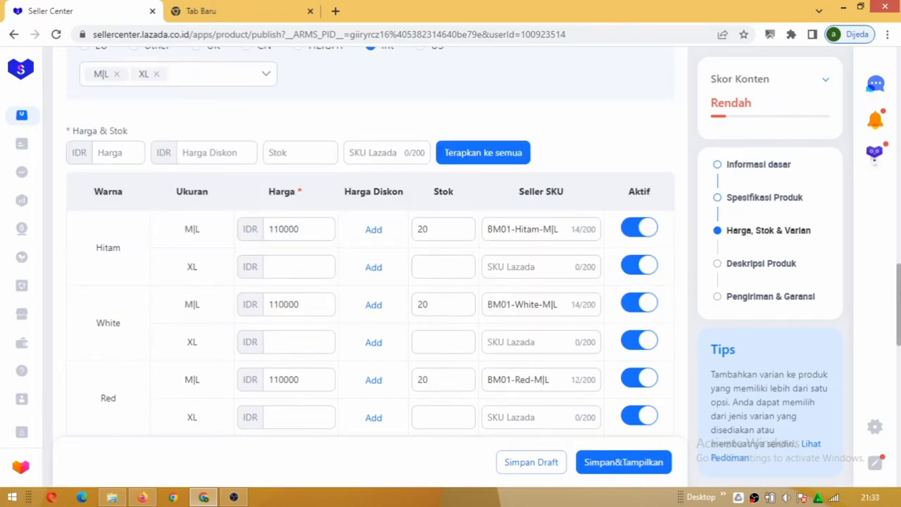
Apply a price of IDR 110000, a stock of 20 and the SKU prefix BM01 to all variant combinations.
{"action": "left_click", "coordinate": [108, 154]}
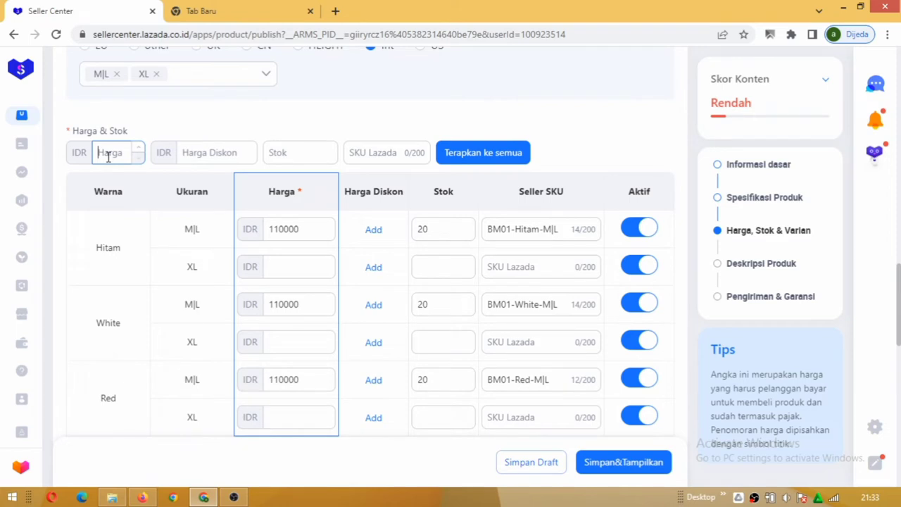
{"action": "type", "text": "110000"}
{"action": "left_click", "coordinate": [295, 152]}
{"action": "type", "text": "20"}
{"action": "left_click", "coordinate": [357, 145]}
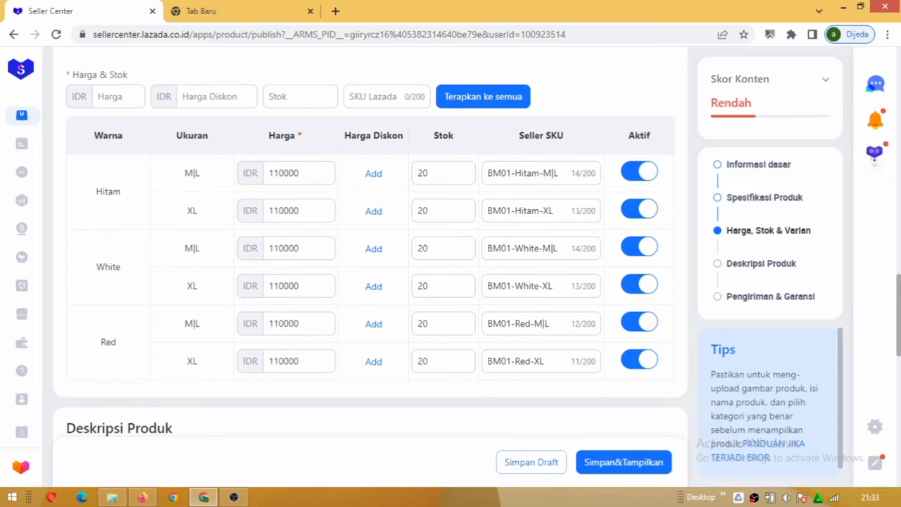
Switch the long description to the Lorikeet editor and set the white blazer image module's height to 750 px.
{"action": "scroll", "coordinate": [89, 157], "scroll_direction": "down", "scroll_amount": 5}
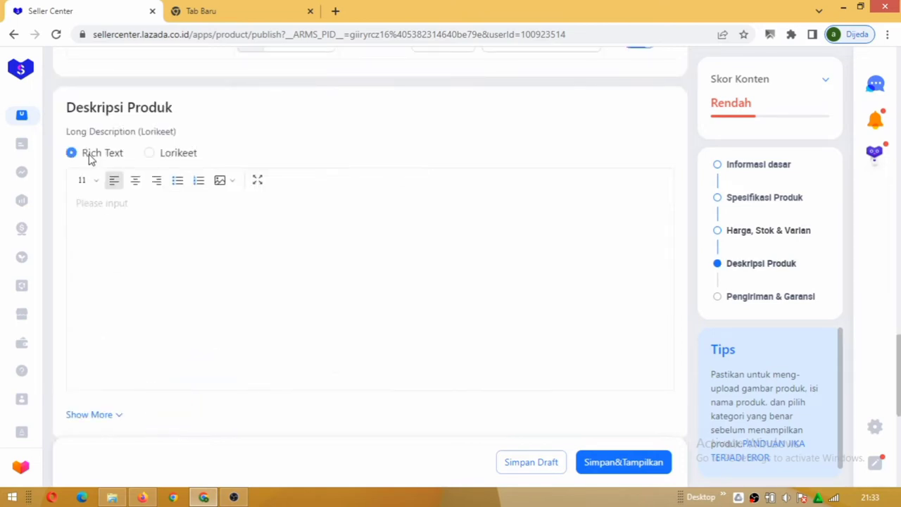
{"action": "left_click", "coordinate": [144, 155]}
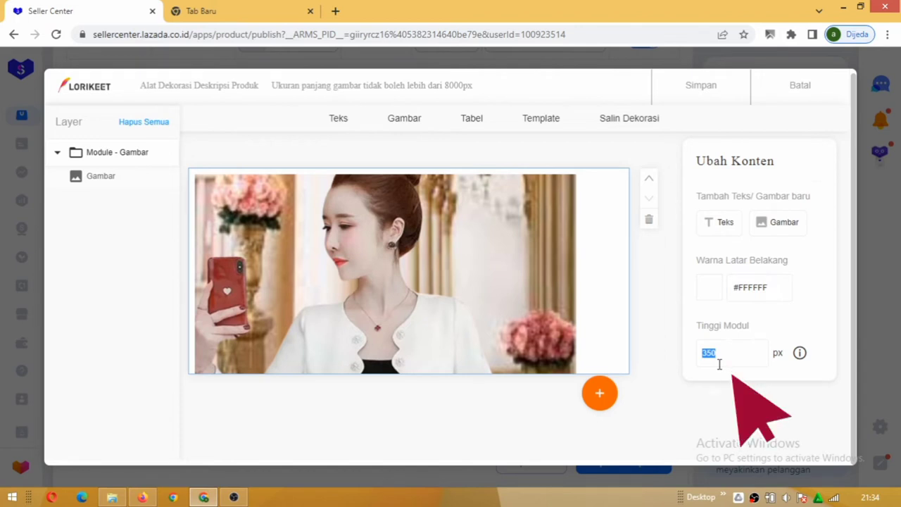
{"action": "type", "text": "750"}
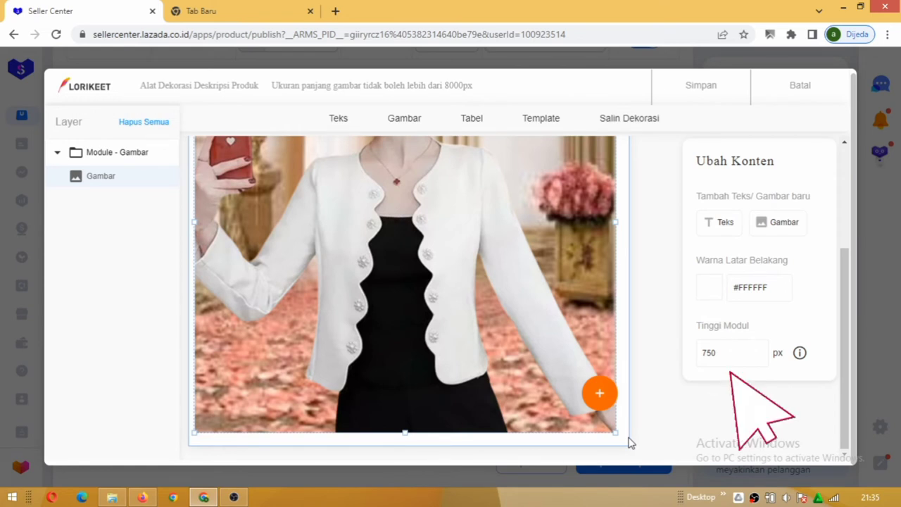
Add another image module below the first, upload the black blazer photo into it and set the module height to 430 px.
{"action": "left_click", "coordinate": [599, 392]}
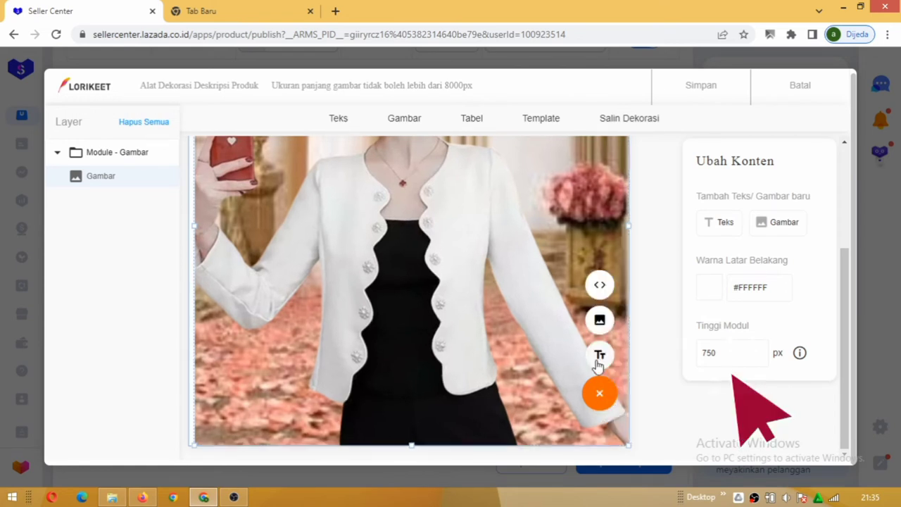
{"action": "left_click", "coordinate": [600, 320]}
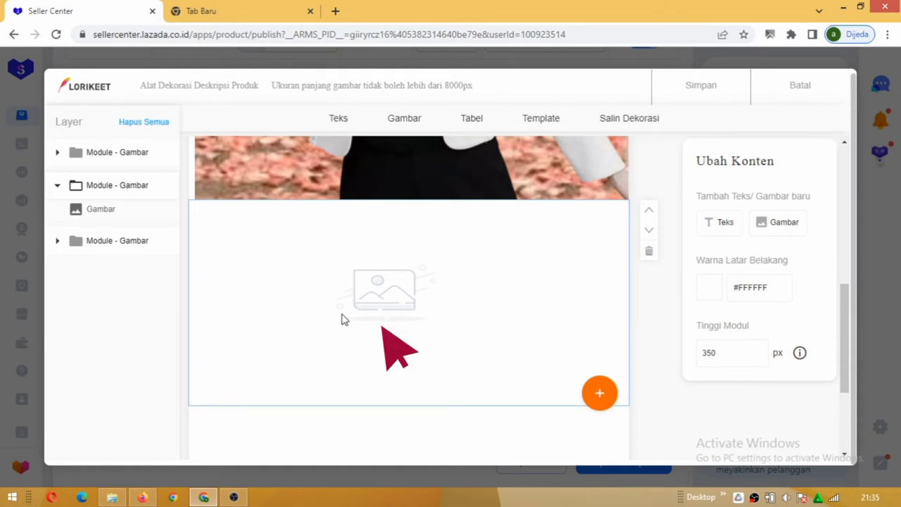
{"action": "left_click", "coordinate": [341, 319]}
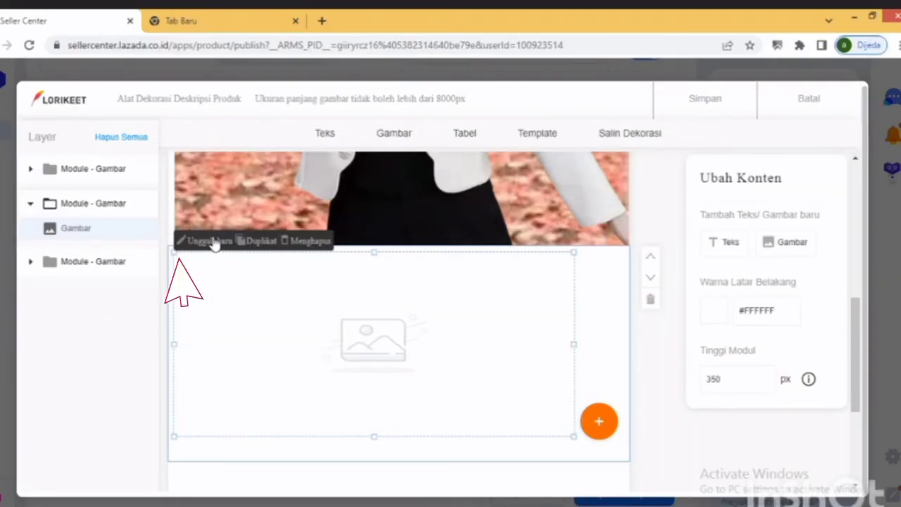
{"action": "left_click", "coordinate": [201, 241]}
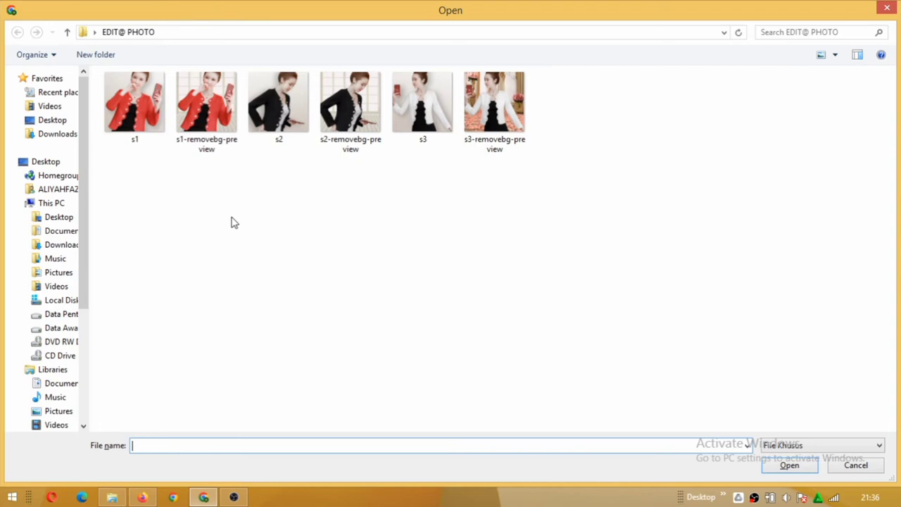
{"action": "key", "text": "Escape"}
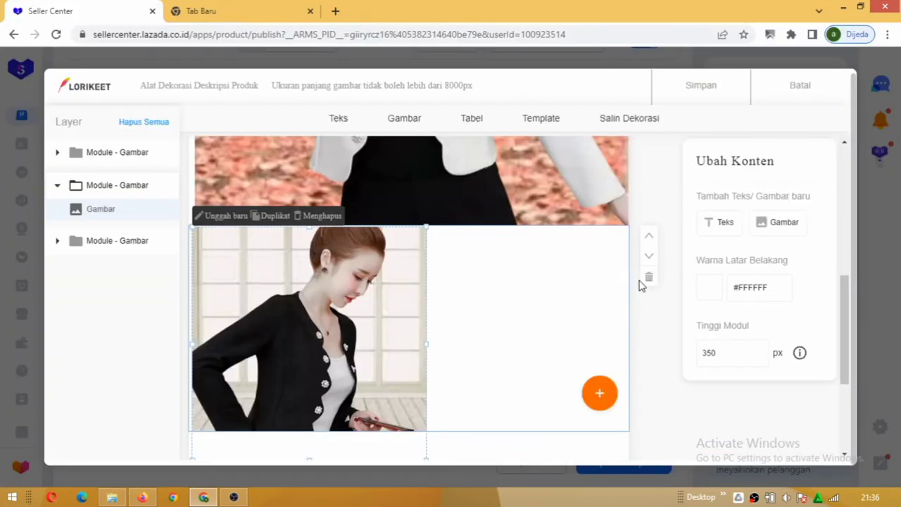
{"action": "double_click", "coordinate": [709, 353]}
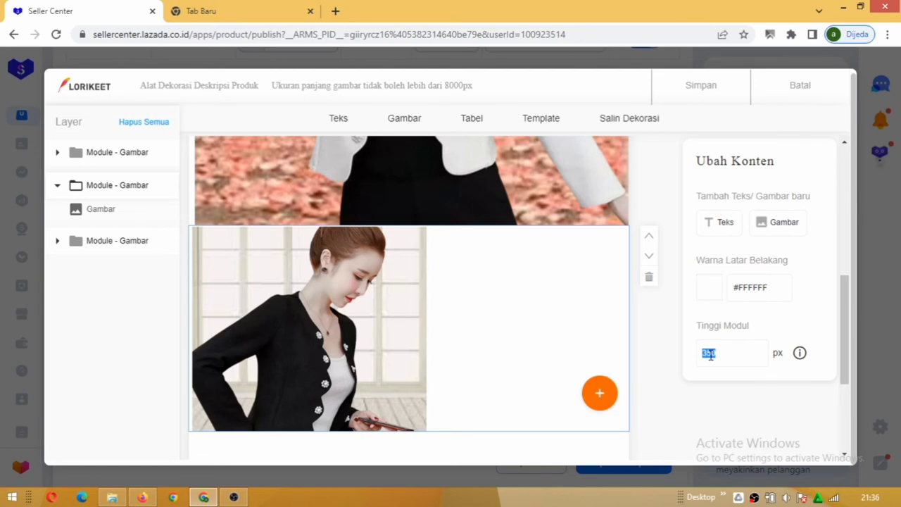
{"action": "type", "text": "450"}
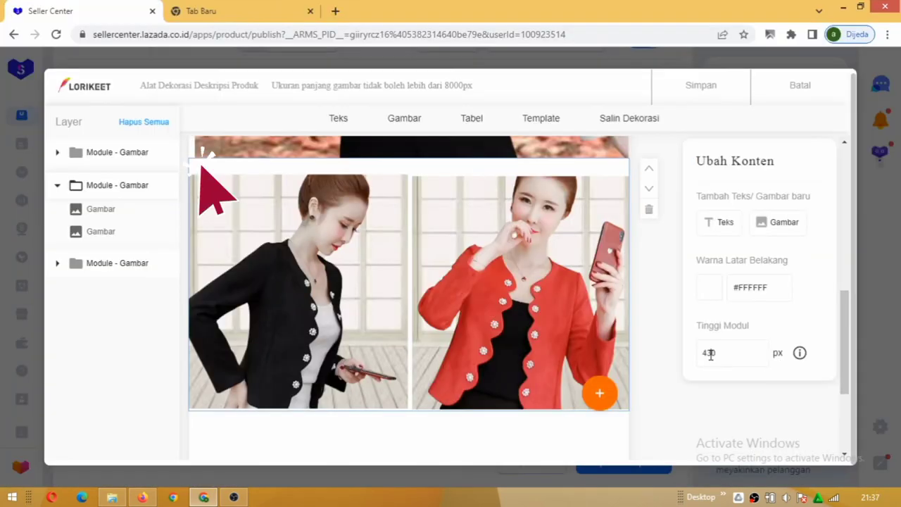
Fill the text module below the photos with the description starting "Blazer Kerja Kantor Wanita Gaya Korea Cantik Murah Terbaru" and set the module height to 1300 px.
{"action": "left_click", "coordinate": [789, 465]}
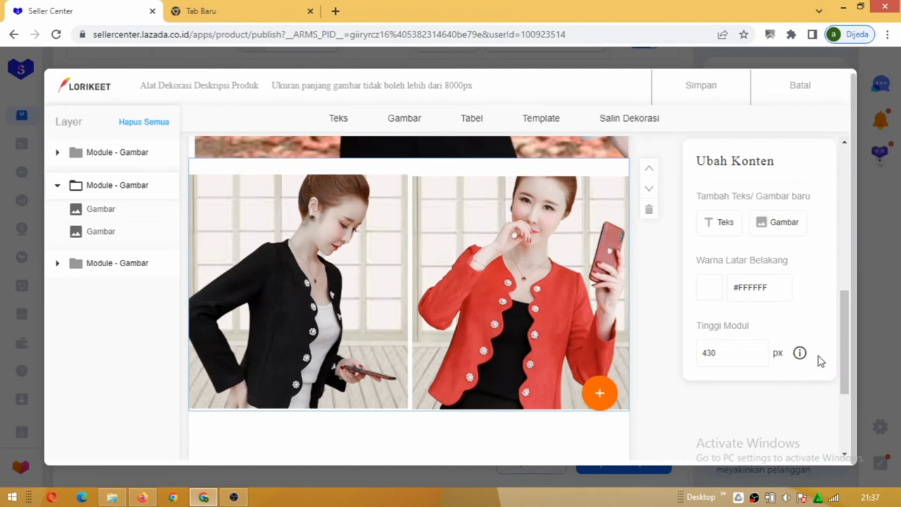
{"action": "left_click_drag", "start_coordinate": [844, 341], "coordinate": [845, 218]}
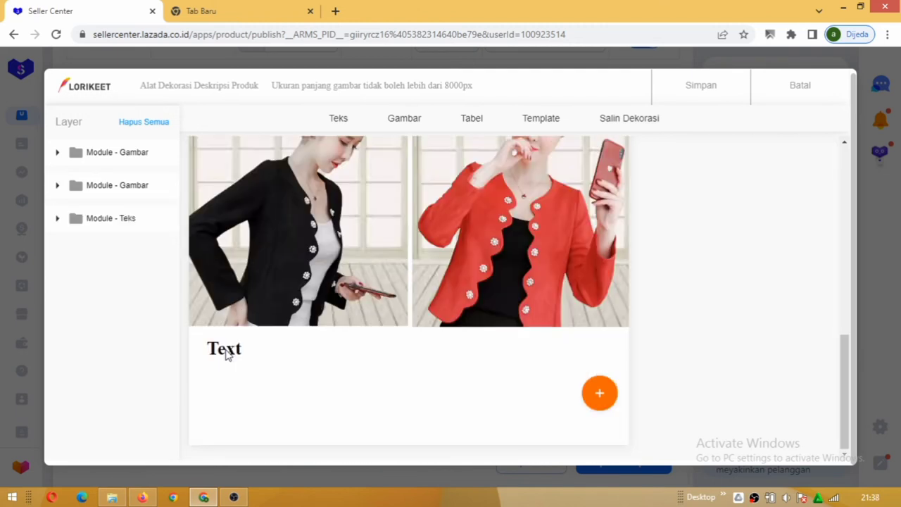
{"action": "left_click", "coordinate": [224, 348]}
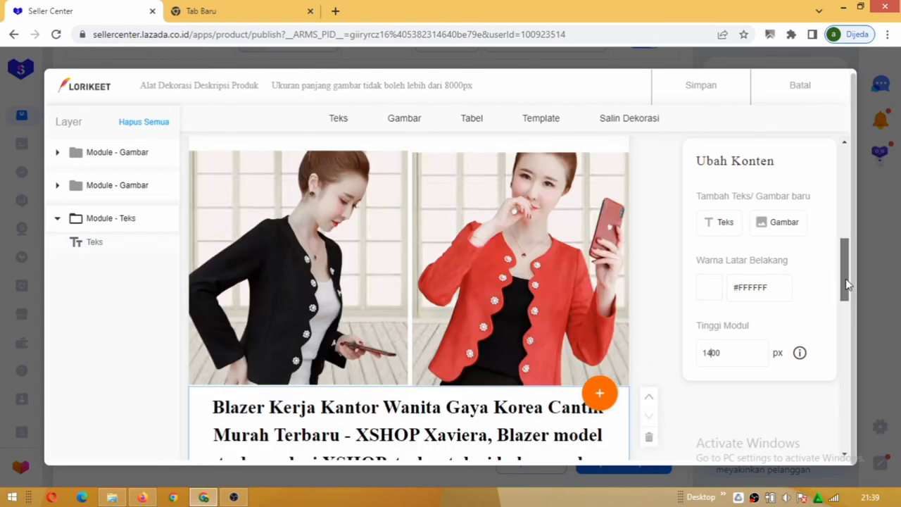
{"action": "left_click_drag", "start_coordinate": [848, 284], "coordinate": [751, 392]}
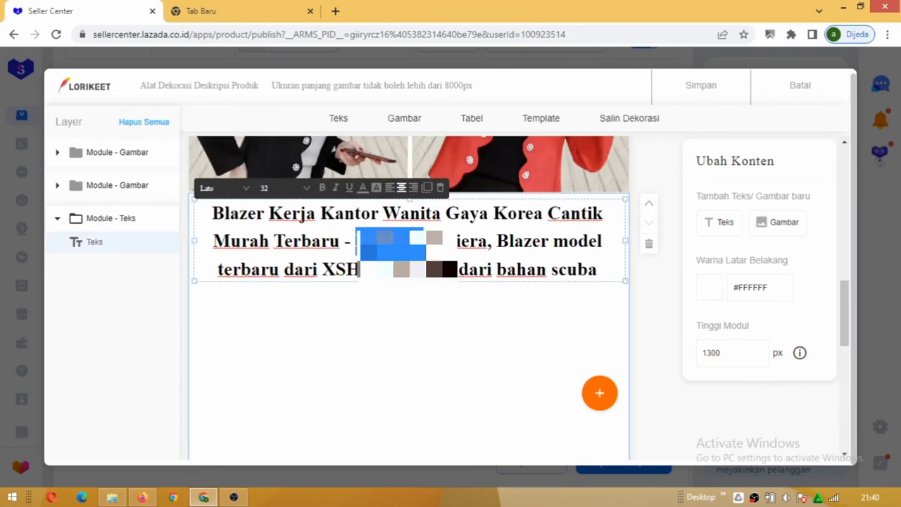
Save the Lorikeet description and submit the blazer listing for publication.
{"action": "left_click", "coordinate": [701, 85]}
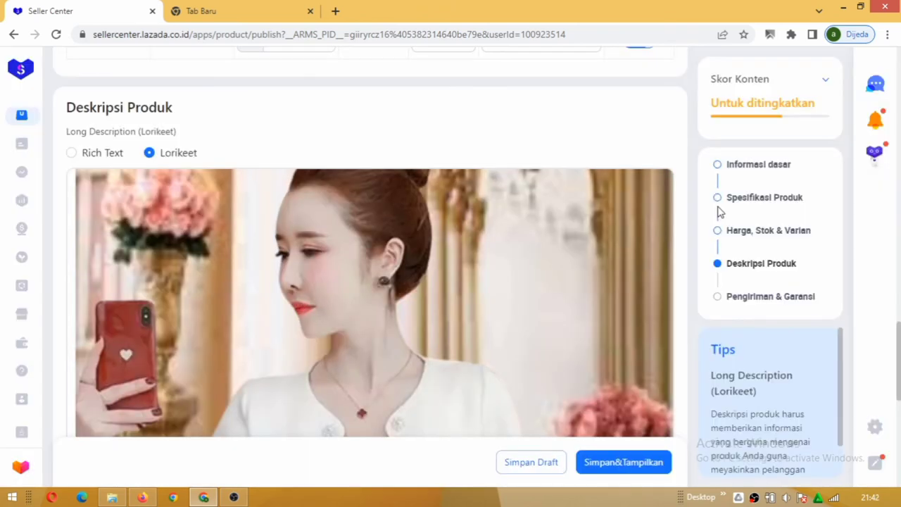
{"action": "left_click", "coordinate": [622, 462]}
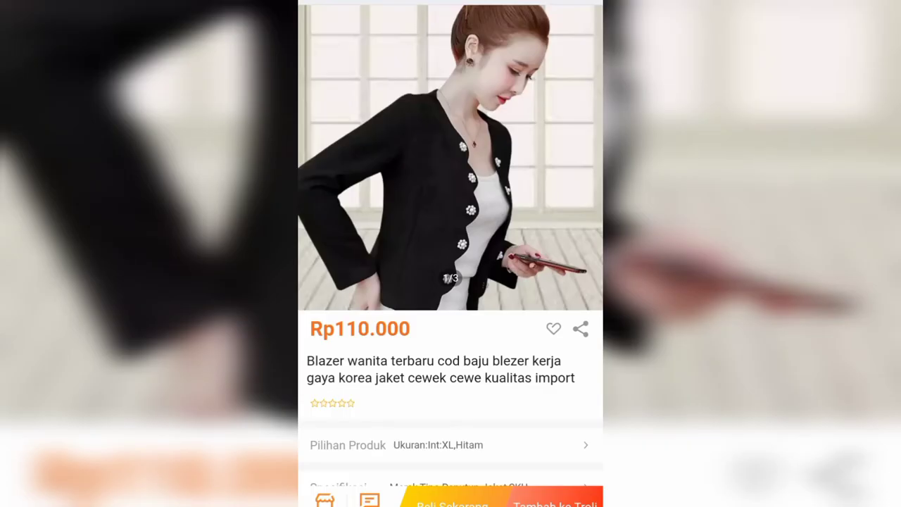
Review the published blazer listing in the mobile view, from price, options and delivery down to the description's photos, size specifications and colours.
{"action": "scroll", "coordinate": [451, 281], "scroll_direction": "down", "scroll_amount": 3}
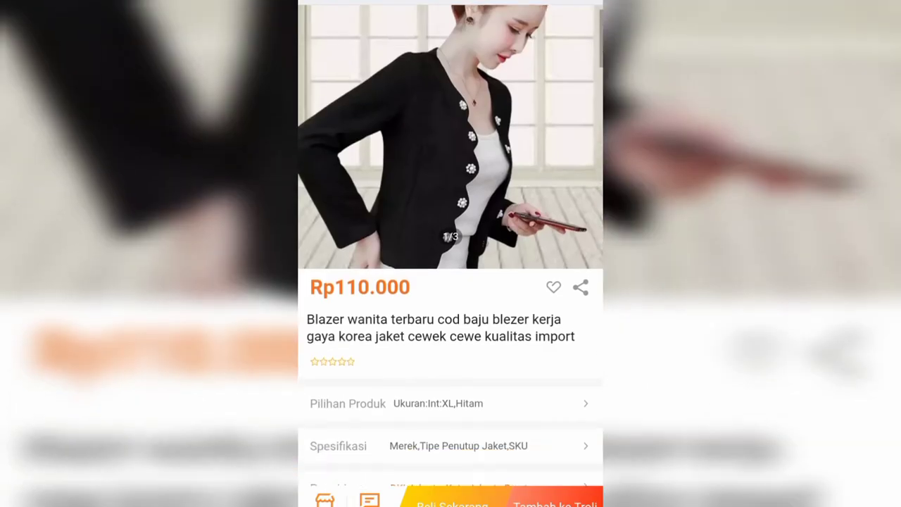
{"action": "scroll", "coordinate": [451, 282], "scroll_direction": "down", "scroll_amount": 4}
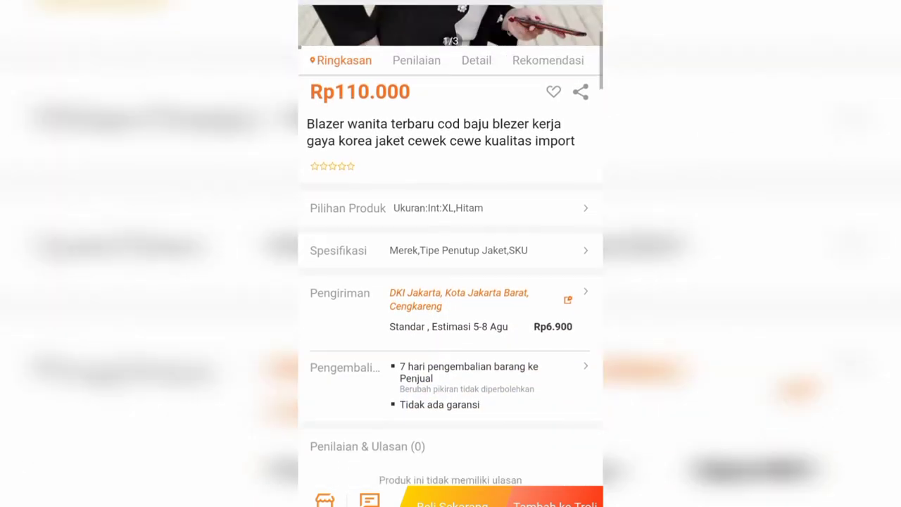
{"action": "scroll", "coordinate": [450, 282], "scroll_direction": "down", "scroll_amount": 4}
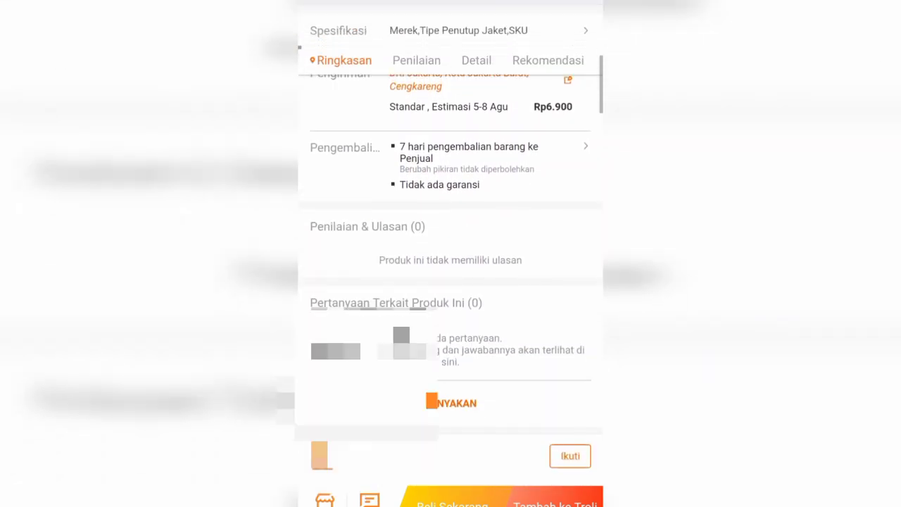
{"action": "scroll", "coordinate": [451, 282], "scroll_direction": "down", "scroll_amount": 5}
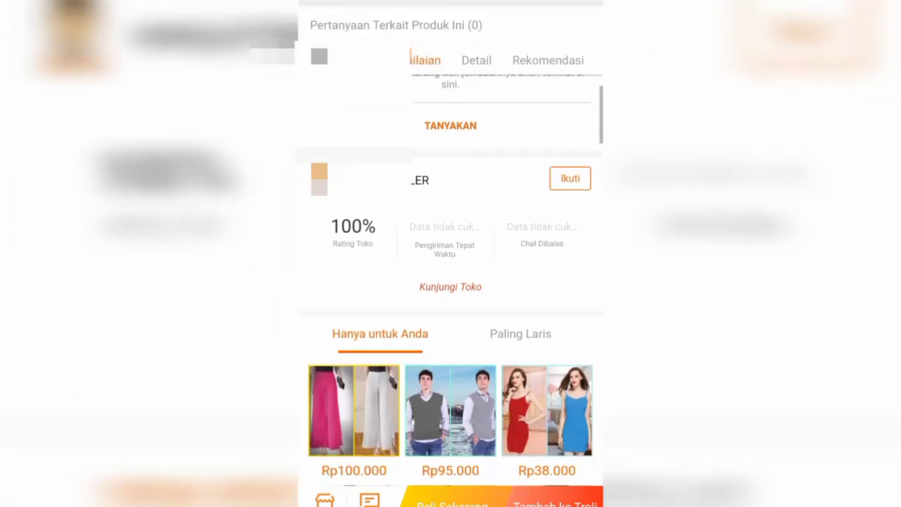
{"action": "scroll", "coordinate": [451, 282], "scroll_direction": "down", "scroll_amount": 5}
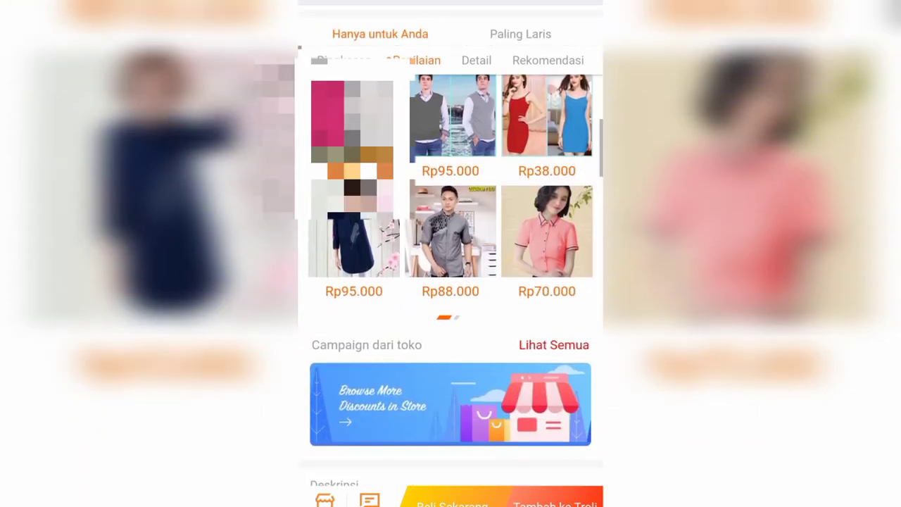
{"action": "scroll", "coordinate": [450, 282], "scroll_direction": "down", "scroll_amount": 3}
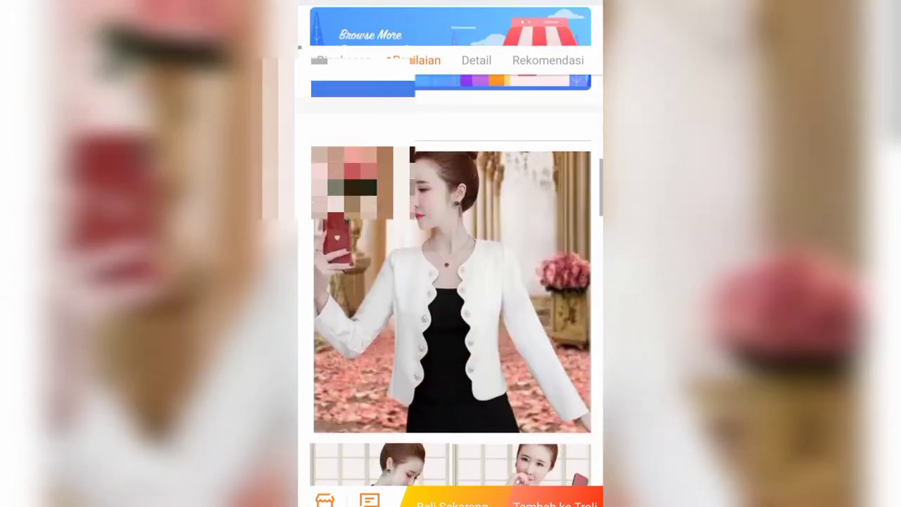
{"action": "scroll", "coordinate": [450, 282], "scroll_direction": "down", "scroll_amount": 4}
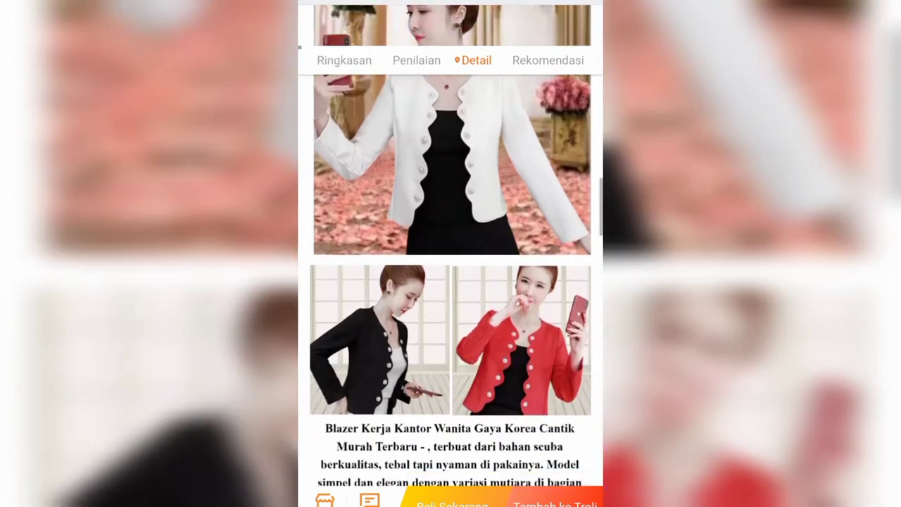
{"action": "scroll", "coordinate": [450, 282], "scroll_direction": "down", "scroll_amount": 3}
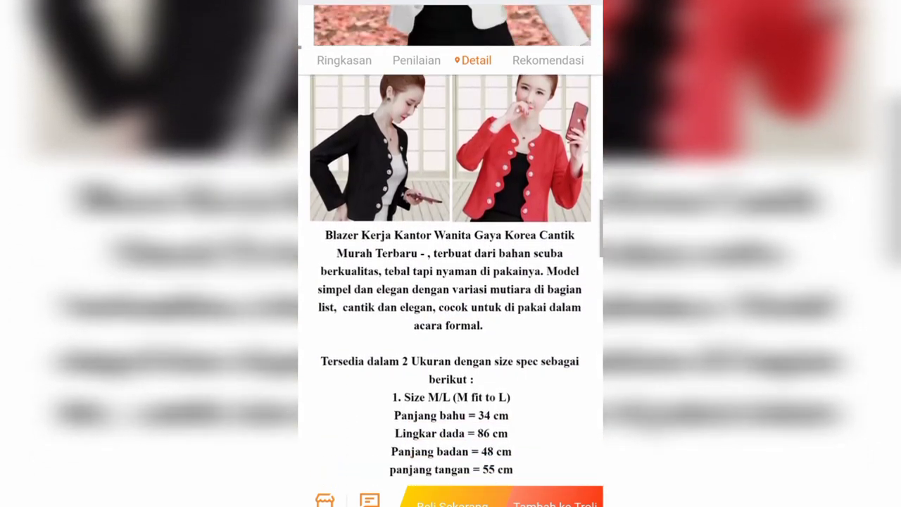
{"action": "scroll", "coordinate": [451, 281], "scroll_direction": "down", "scroll_amount": 2}
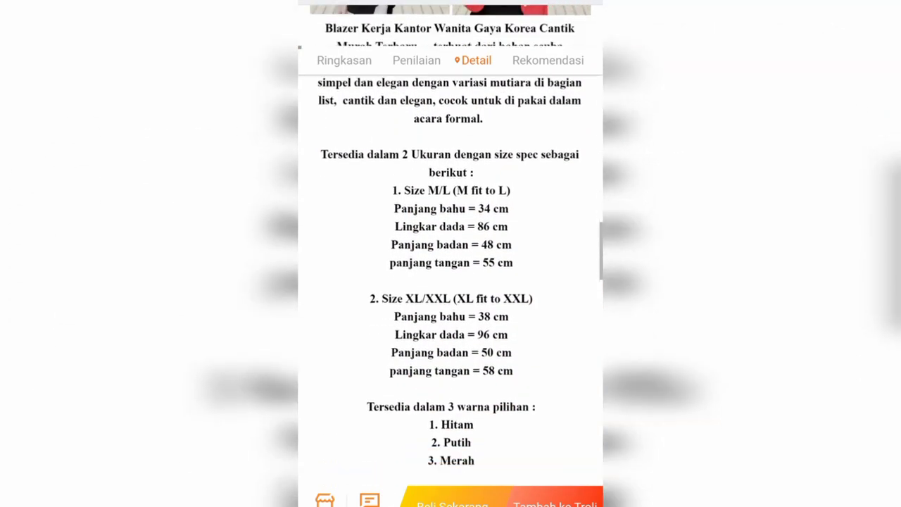
{"action": "scroll", "coordinate": [451, 282], "scroll_direction": "down", "scroll_amount": 1}
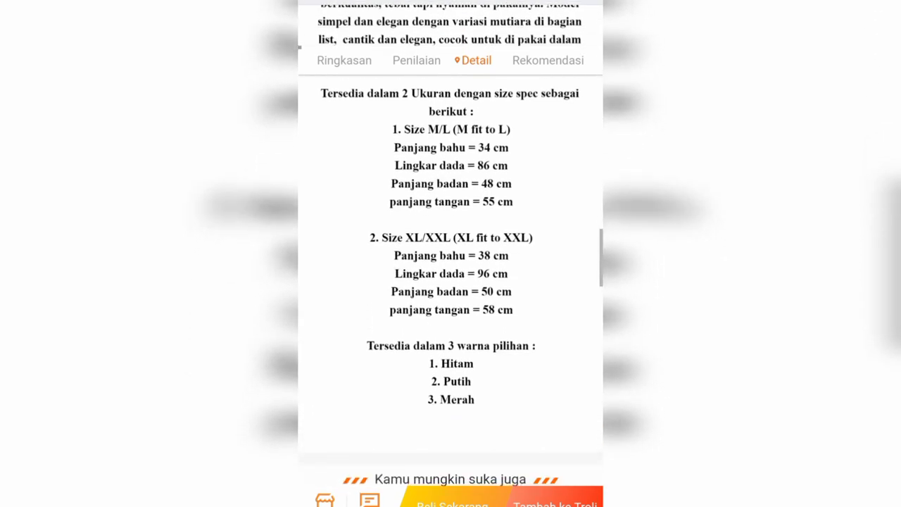
{"action": "scroll", "coordinate": [450, 281], "scroll_direction": "up", "scroll_amount": 1}
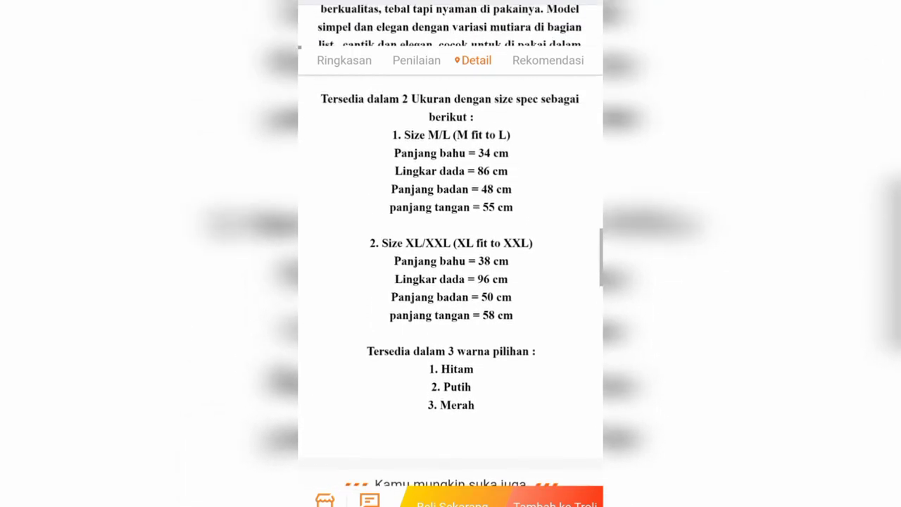
{"action": "scroll", "coordinate": [451, 281], "scroll_direction": "up", "scroll_amount": 1}
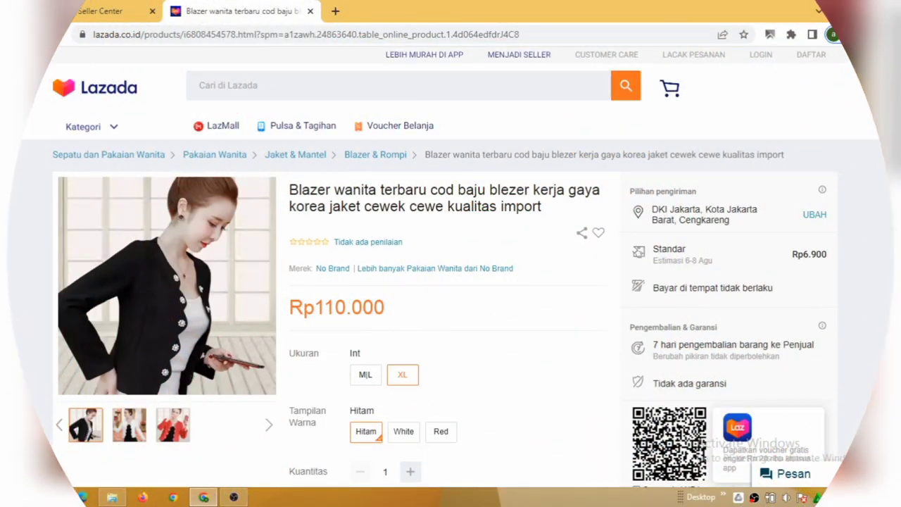
Check the blazer's desktop product page on Lazada, viewing the white blazer photo and the detailed description with its images and text.
{"action": "left_click", "coordinate": [118, 435]}
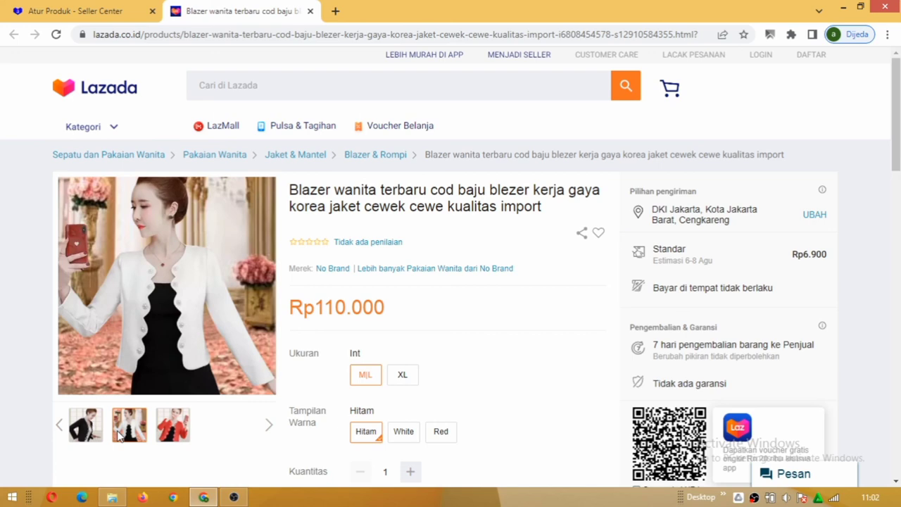
{"action": "scroll", "coordinate": [897, 214], "scroll_direction": "down", "scroll_amount": 5}
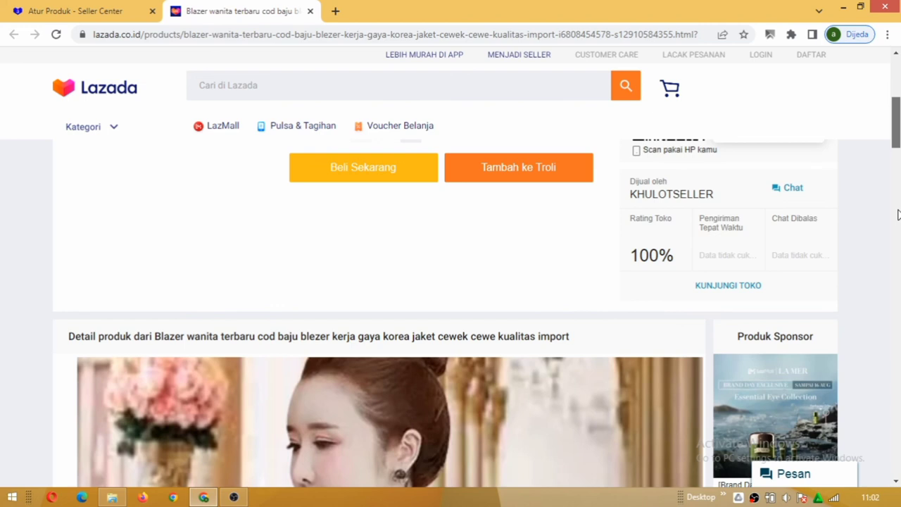
{"action": "scroll", "coordinate": [898, 281], "scroll_direction": "down", "scroll_amount": 10}
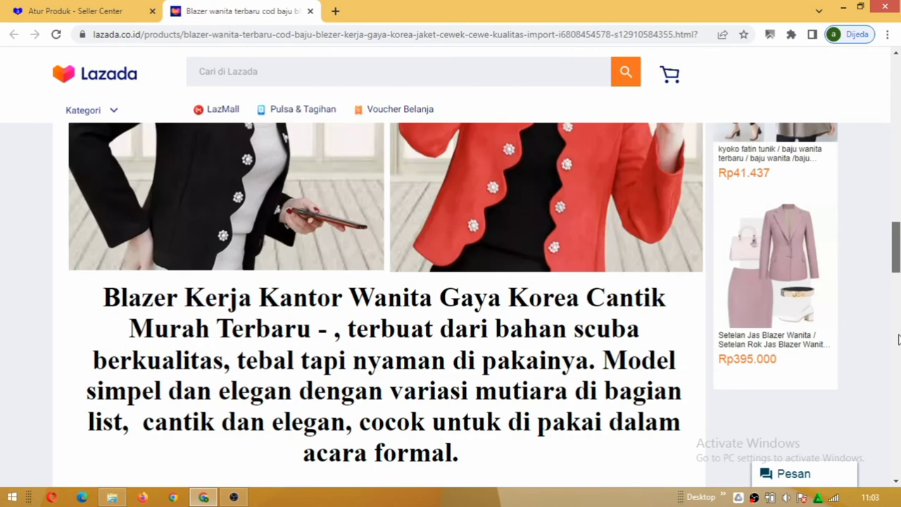
{"action": "scroll", "coordinate": [897, 340], "scroll_direction": "down", "scroll_amount": 2}
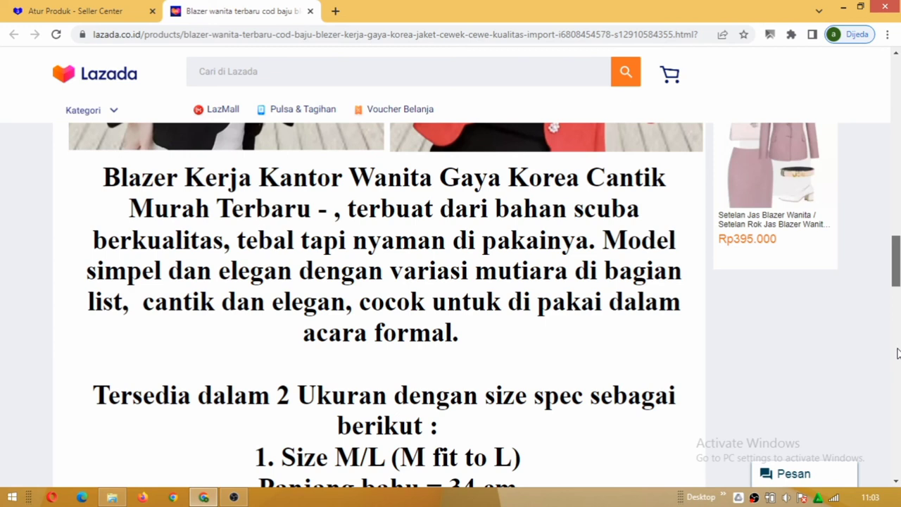
{"action": "key", "text": "Home"}
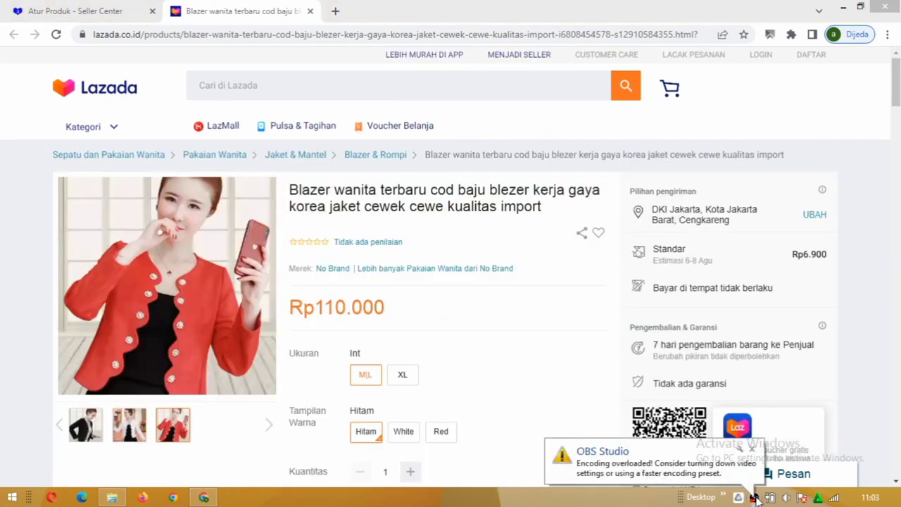